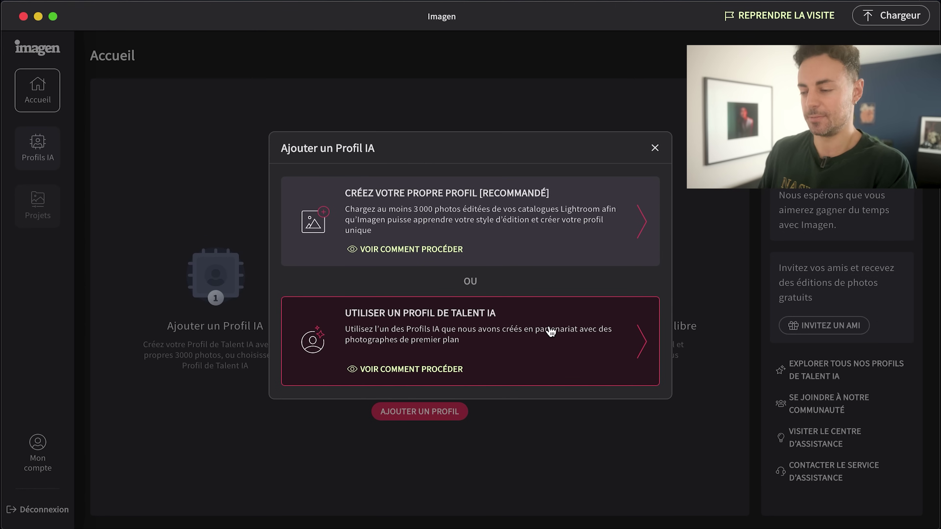
Create a custom AI profile named MariageVideoYT for colour RAW photos
left_click(552, 242)
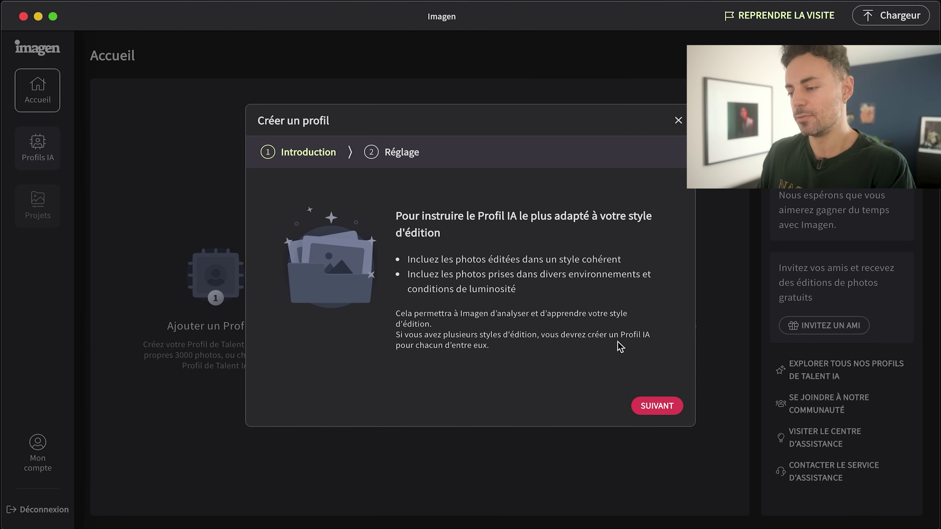
left_click(646, 406)
type("geVideo")
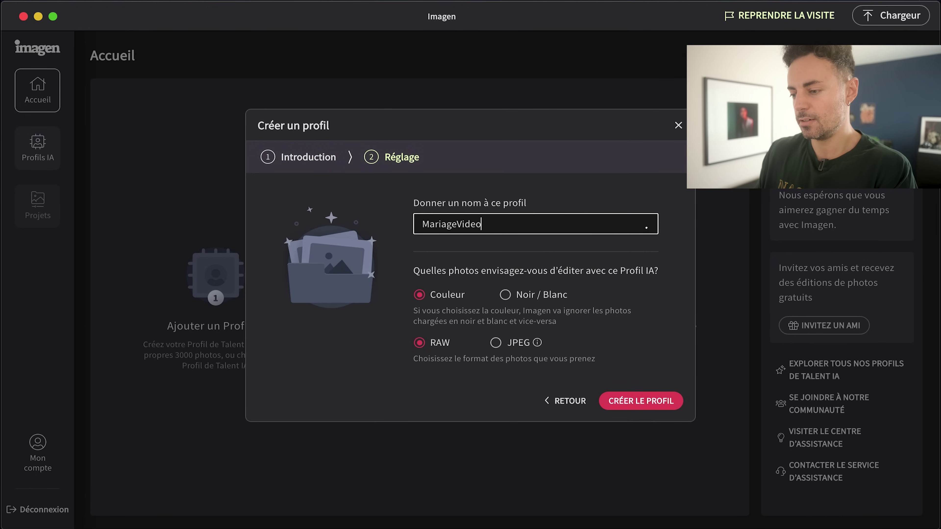
type("YT")
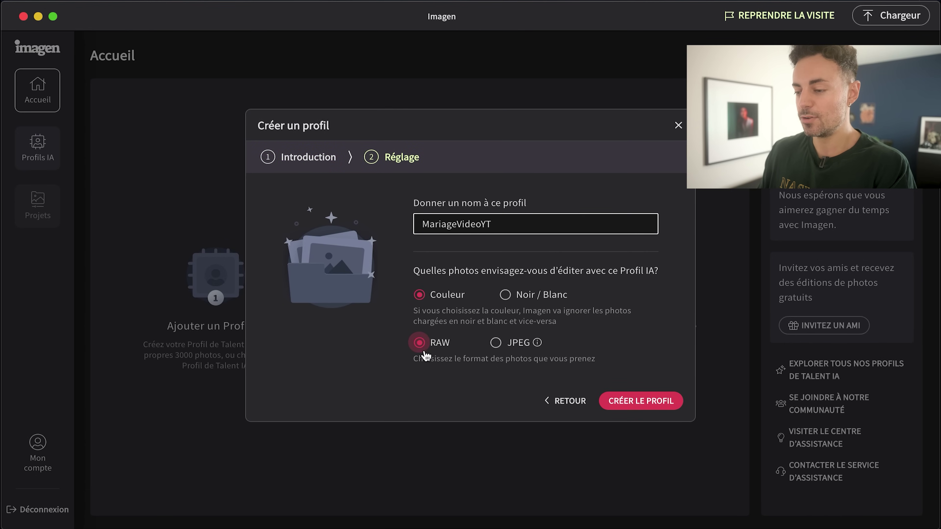
left_click(666, 412)
Choose the recent catalogue Lightroom Catalog-2.lrcat as the source of training photos for the profile
left_click(402, 221)
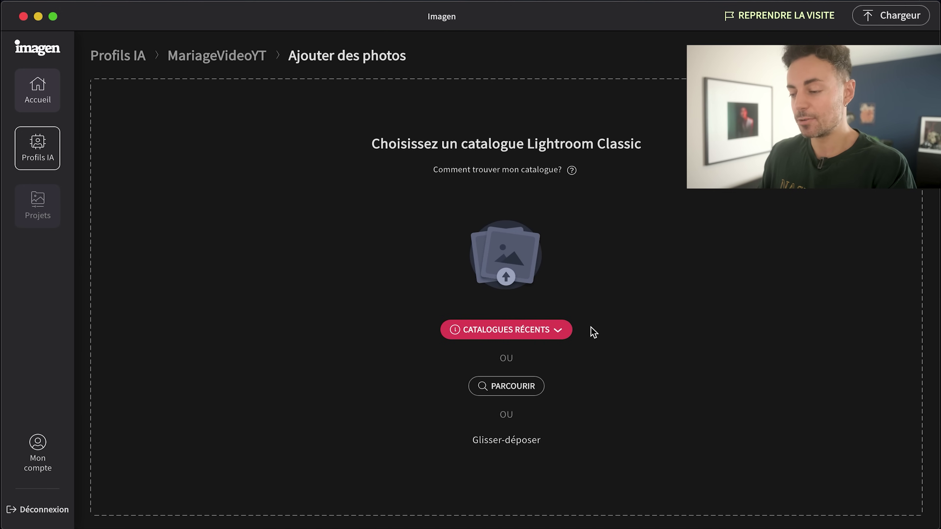
left_click(564, 333)
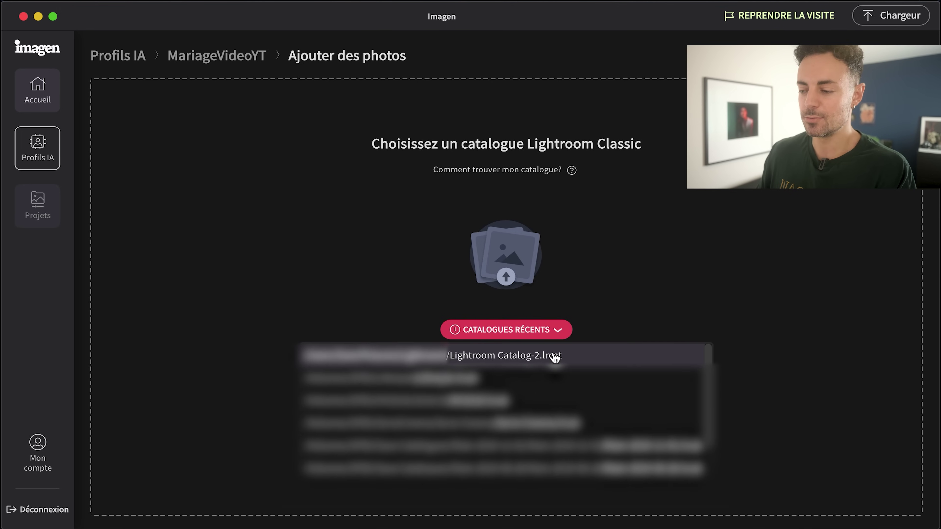
left_click(544, 193)
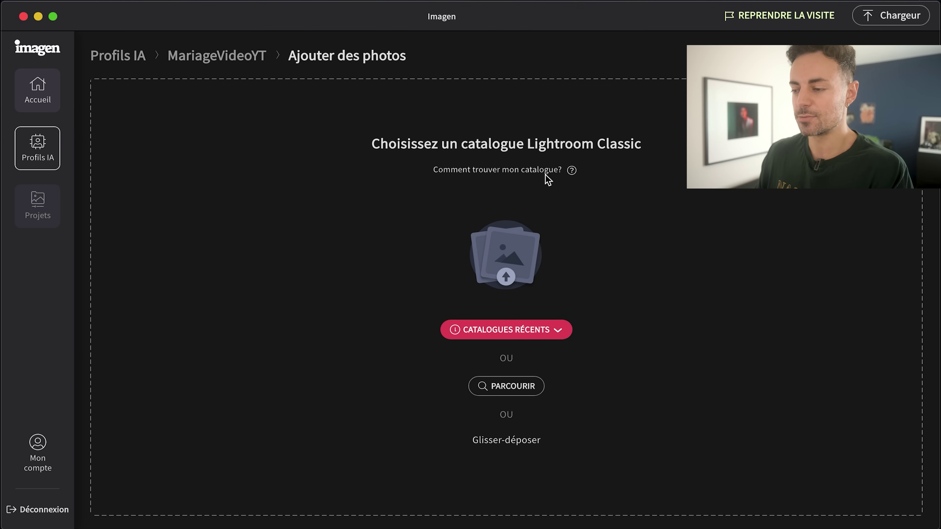
left_click(563, 334)
left_click(549, 364)
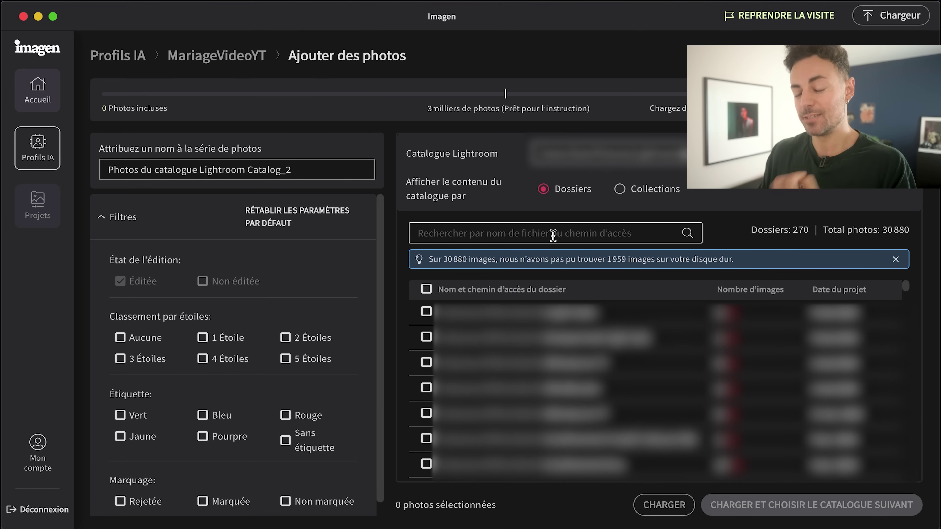
Search the catalogue for the couple's wedding by name and select its Mariage civil and Mariage laique folders
left_click(552, 236)
type("M")
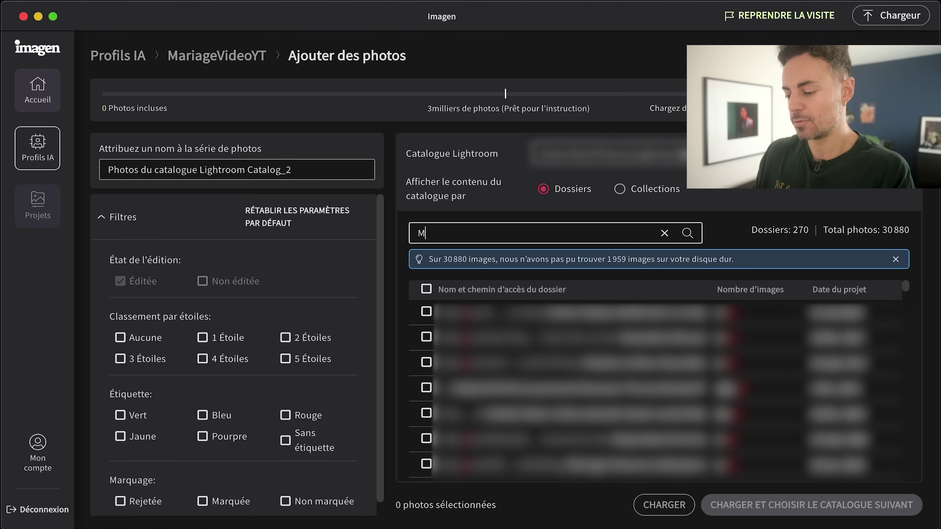
type("ariage pauline et oliver")
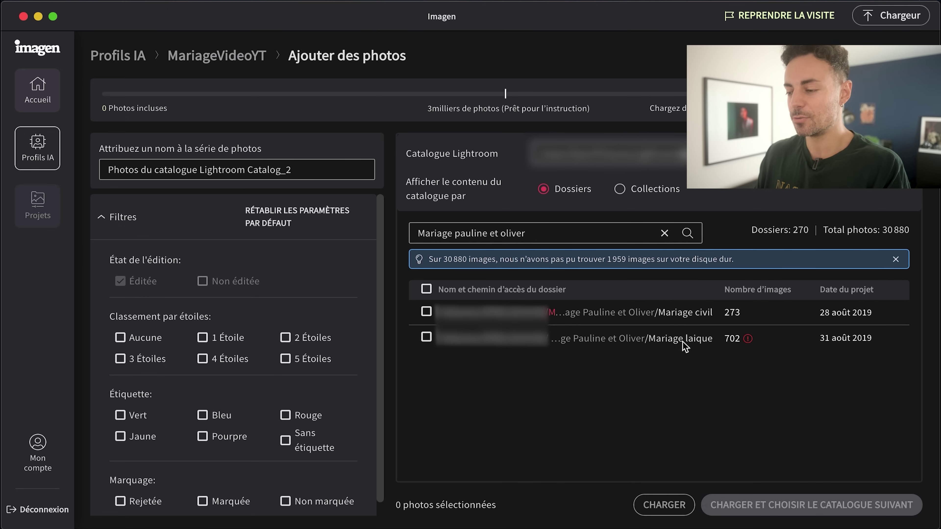
left_click(427, 336)
left_click(426, 311)
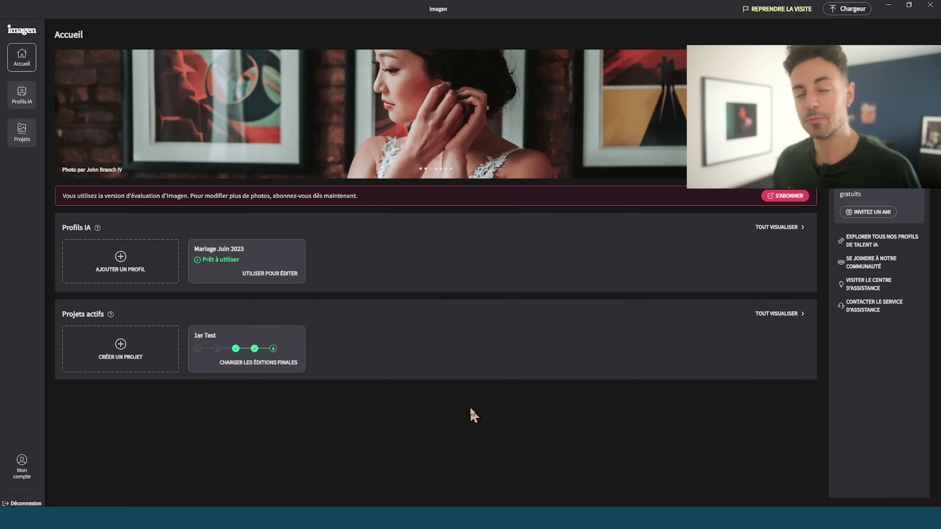
Start an editing project with the Mariage Juin 2023 profile, choosing wedding as photo type and Lightroom Catalog-v12 as catalogue
mouse_move(207, 262)
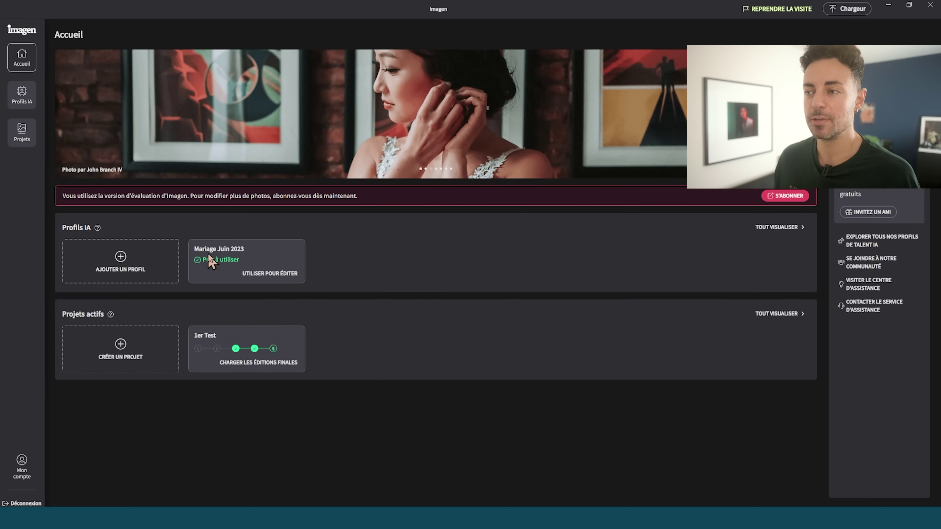
left_click(258, 276)
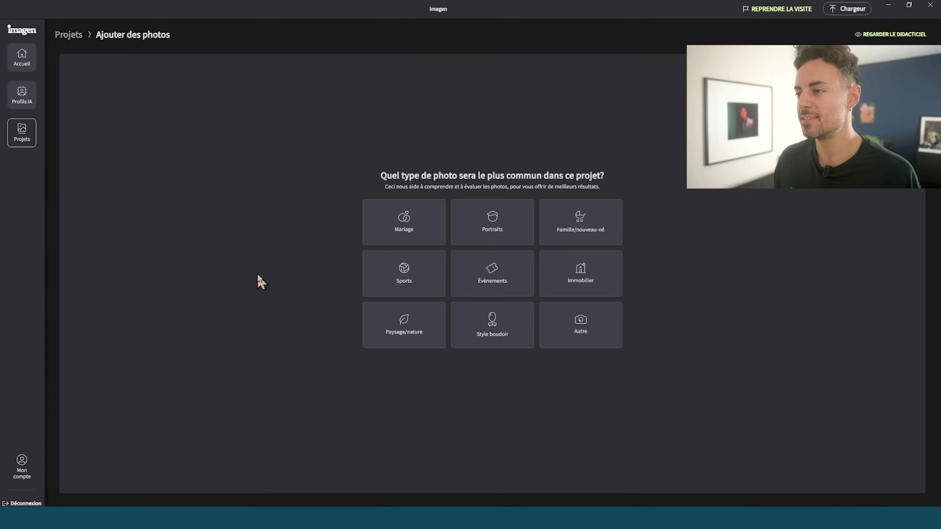
left_click(403, 239)
left_click(525, 296)
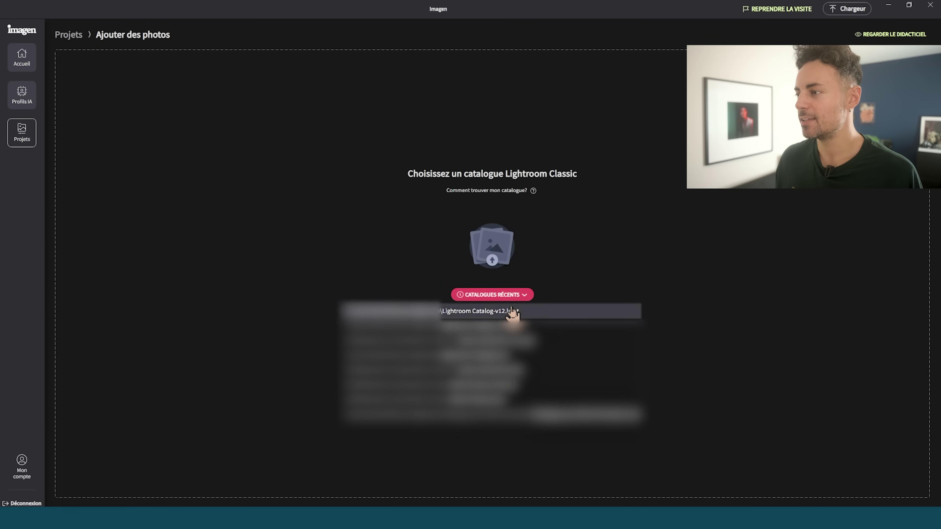
left_click(518, 315)
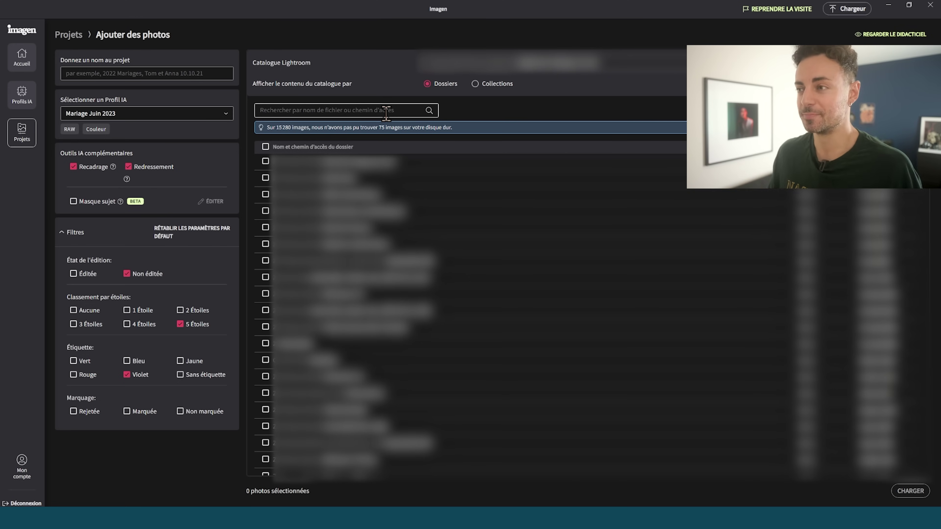
Search for the other couple's wedding folder, replace the 5-star and violet filters with 1 star, and select the folder
type("Mariage ines et")
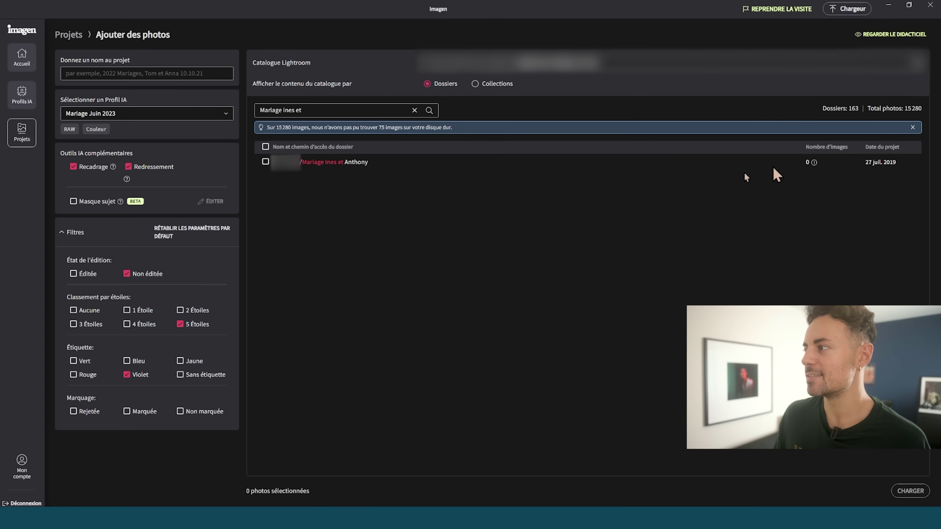
left_click(180, 324)
left_click(126, 375)
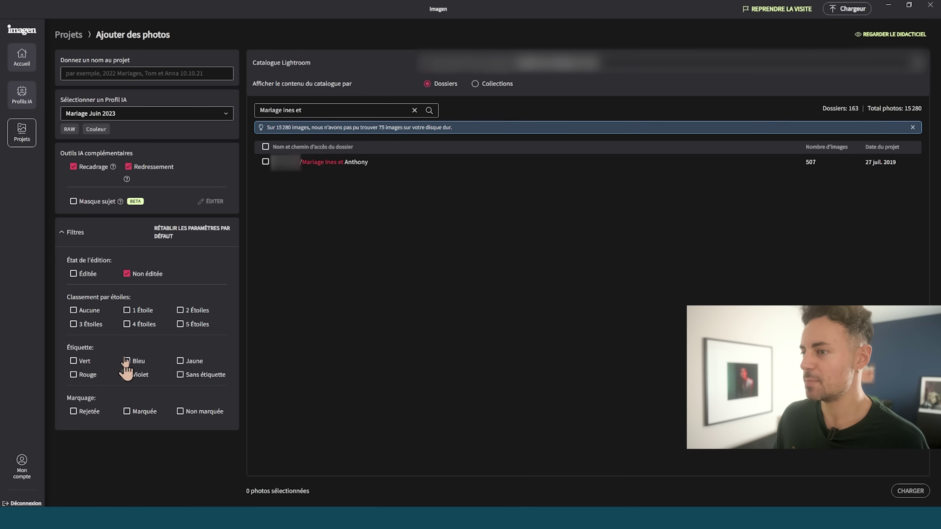
left_click(127, 310)
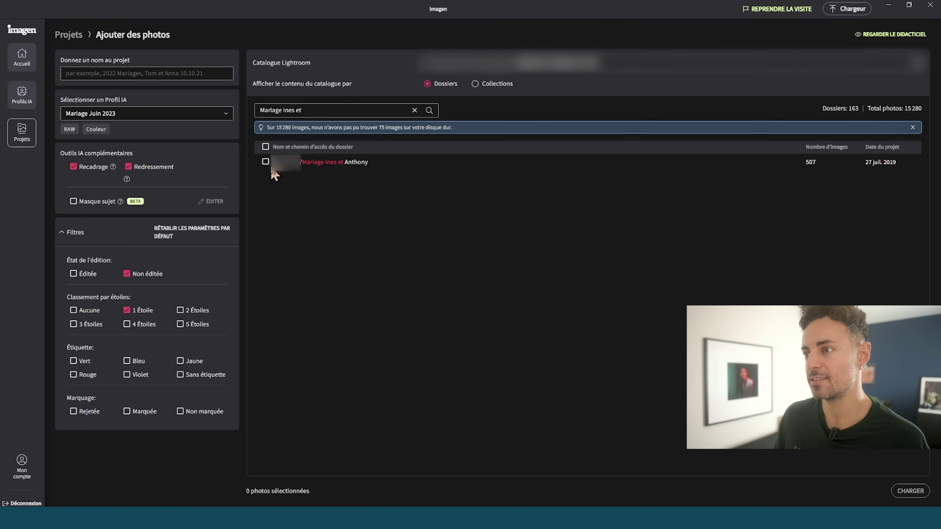
left_click(265, 161)
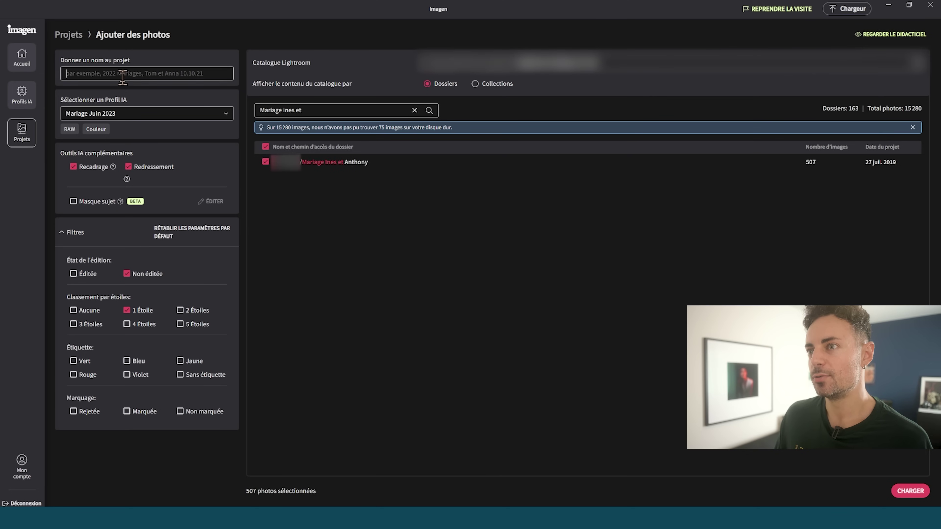
Name the project Mariage followed by the couple's first names and upload the selected photos
type("Mariage Ines et An")
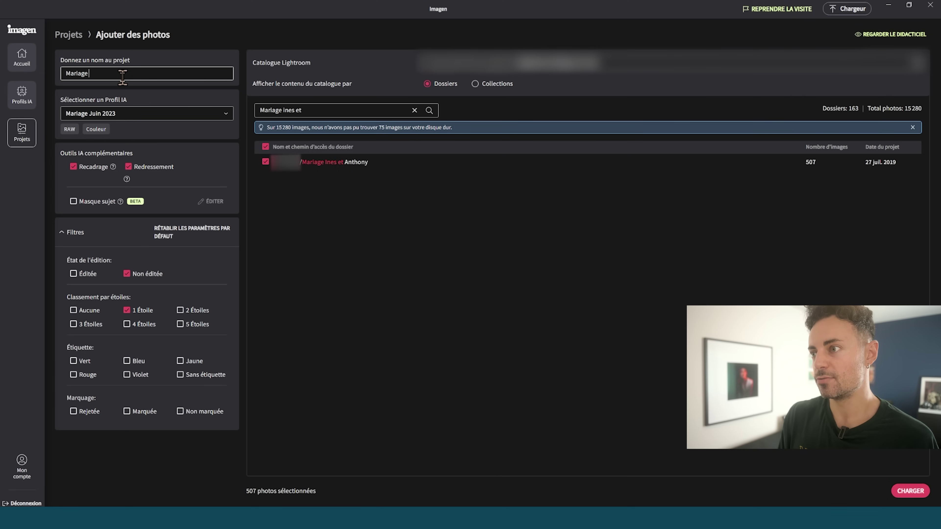
type("thony")
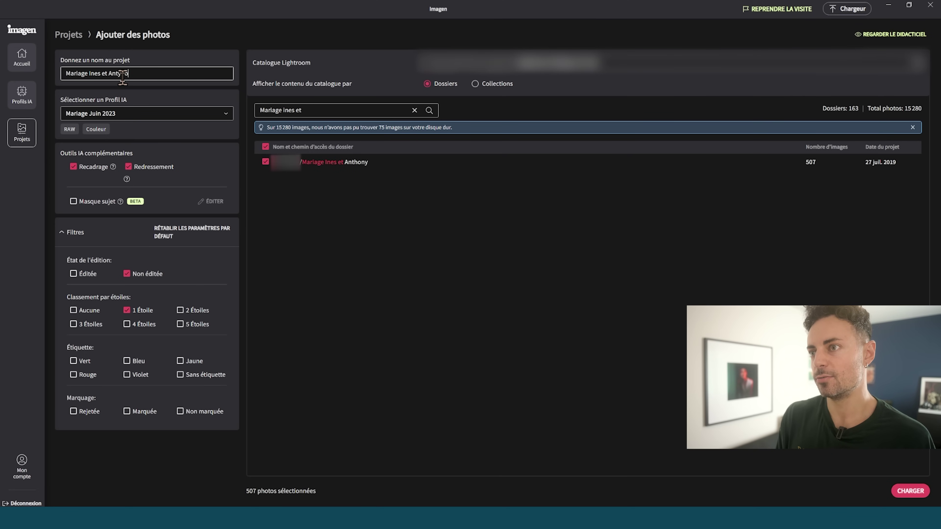
left_click(910, 491)
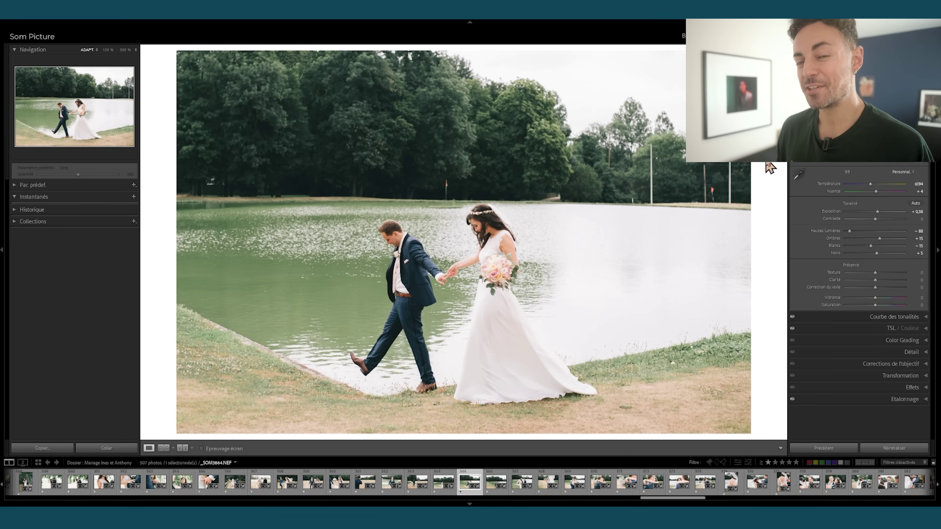
In Lightroom Classic, go through the couple's outdoor photos one by one to examine the AI edits
key("Right")
key("Right")
key("Right")
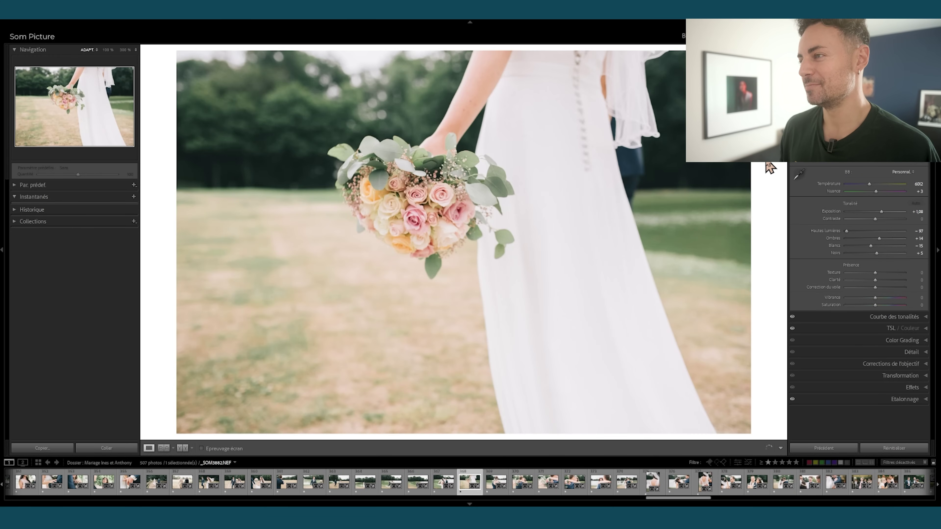
key("Right")
key("Right")
key("Right")
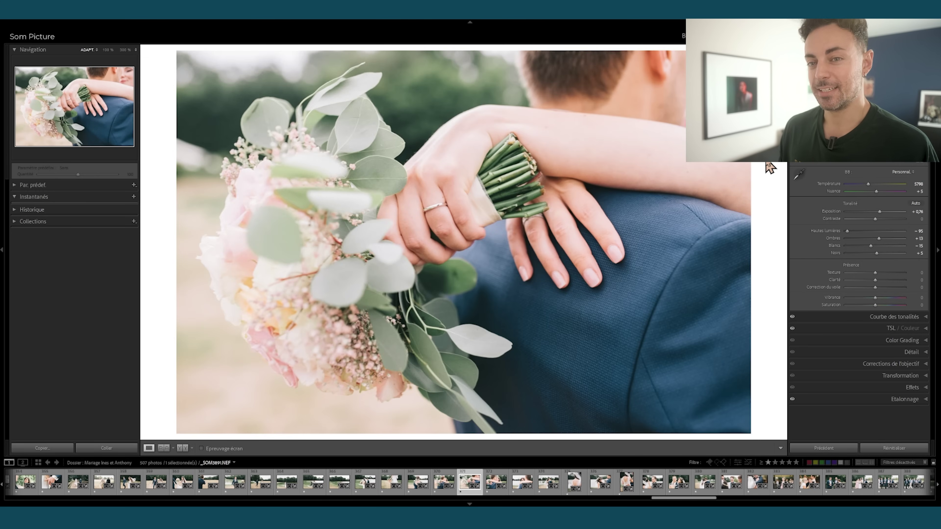
key("Right")
key("Right")
key("Right")
key("Right")
key("Right")
key("Right")
key("Right")
key("Right")
key("Right")
key("Right")
key("Right")
key("Right")
key("Right")
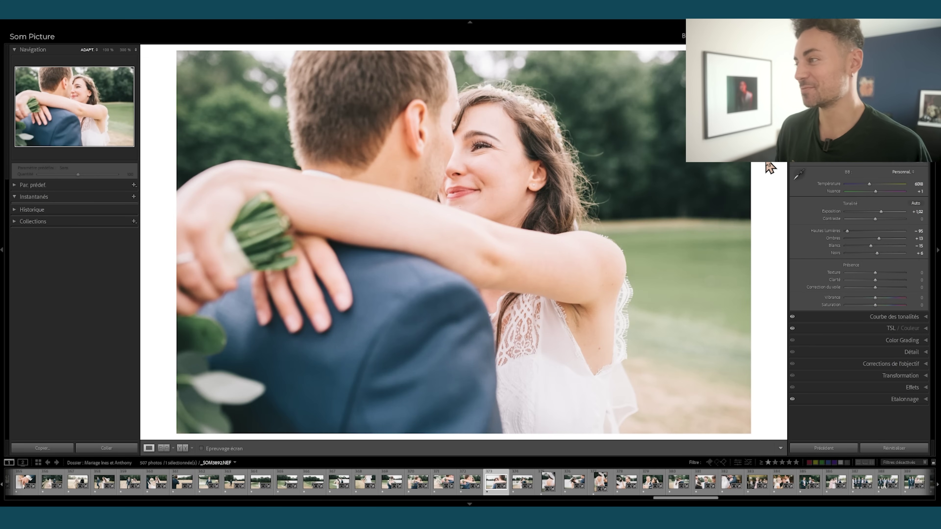
Find the church ceremony photos in the library grid and view them one by one in Develop
key("g")
left_click_drag(816, 354, 810, 254)
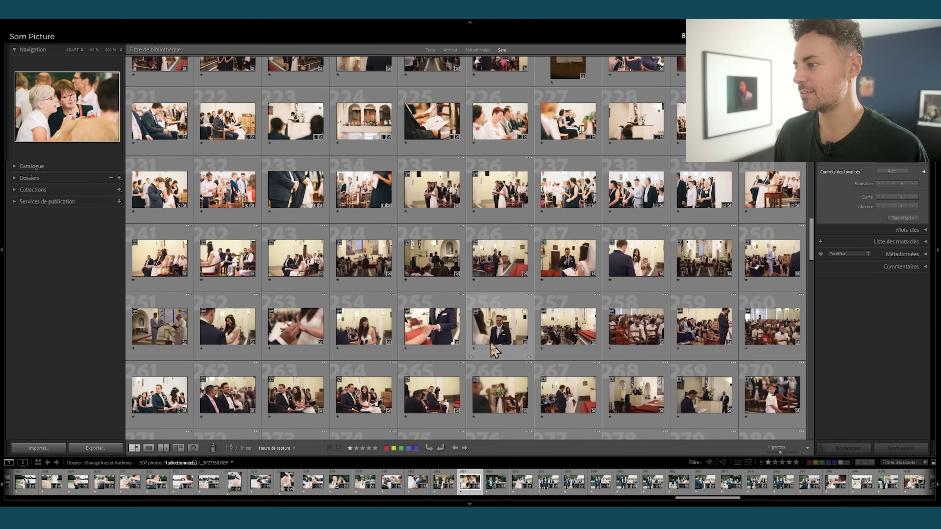
left_click(703, 189)
key("d")
key("Right")
key("Right")
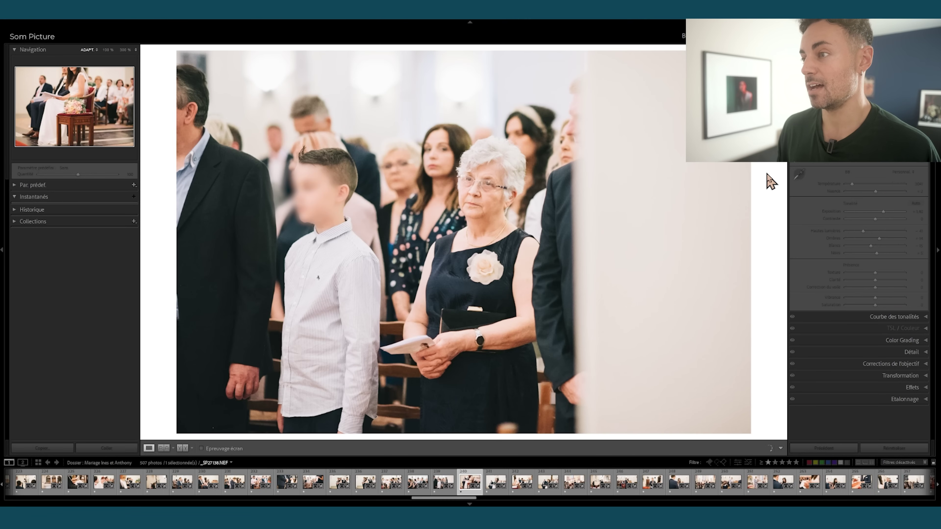
key("Right")
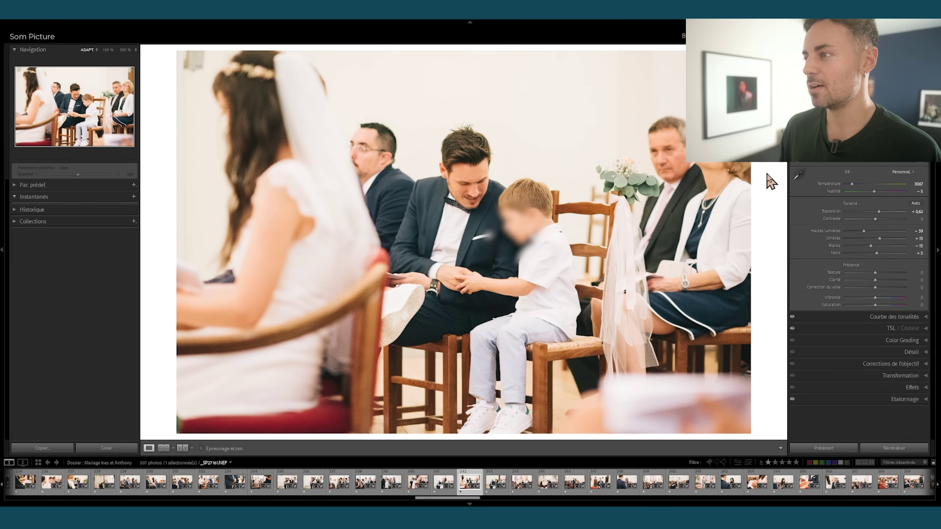
Go to another church ceremony photo and shift its crop slightly
key("Right")
key("Right")
key("Left")
key("r")
left_click_drag(486, 86, 487, 99)
key("Return")
Advance through the ceremony photos and compare the edited result with the unedited version
key("Right")
key("Right")
key("Right")
key("Right")
key("backslash")
key("backslash")
key("backslash")
key("backslash")
key("backslash")
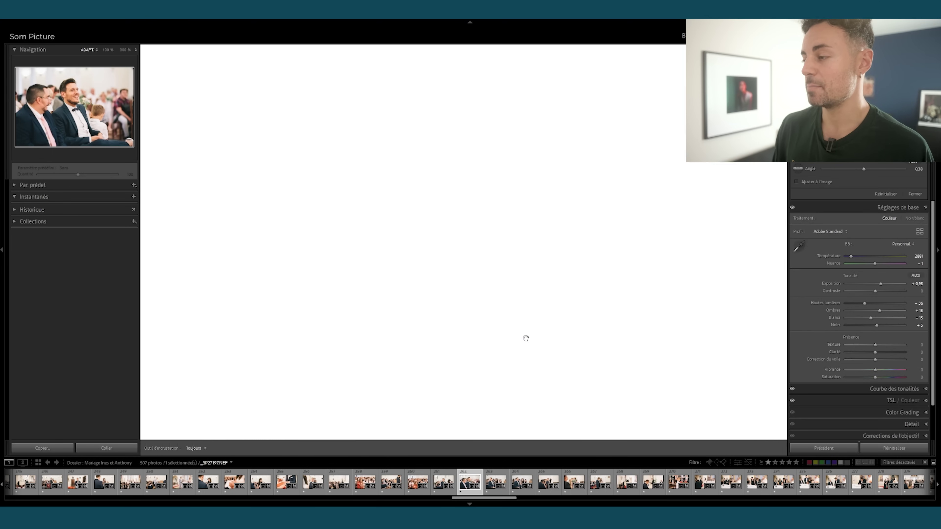
Go to the photo of the seated bride and groom and inspect its crop and straightening
key("Return")
key("Right")
key("Right")
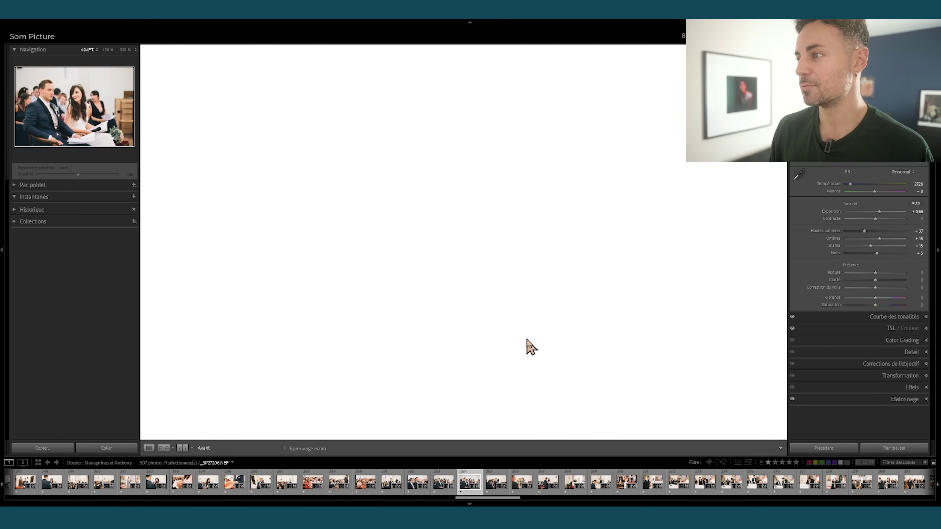
key("r")
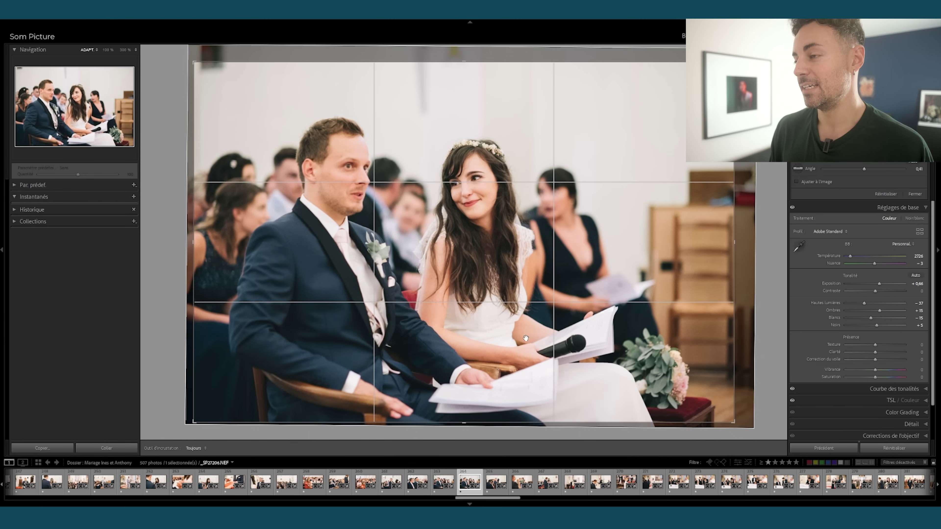
key("Return")
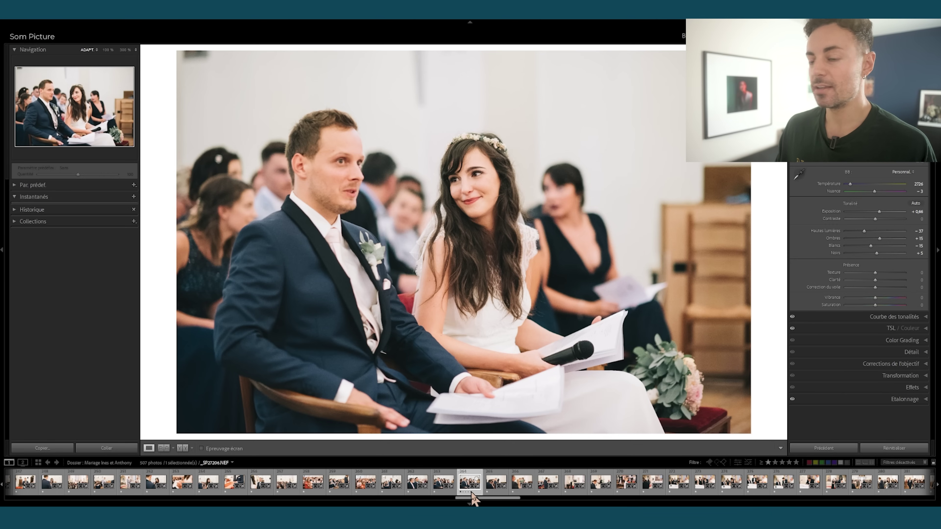
Select all photos in the series, return to a single selection, and open the photo of the man reading at the lectern
key("ctrl+a")
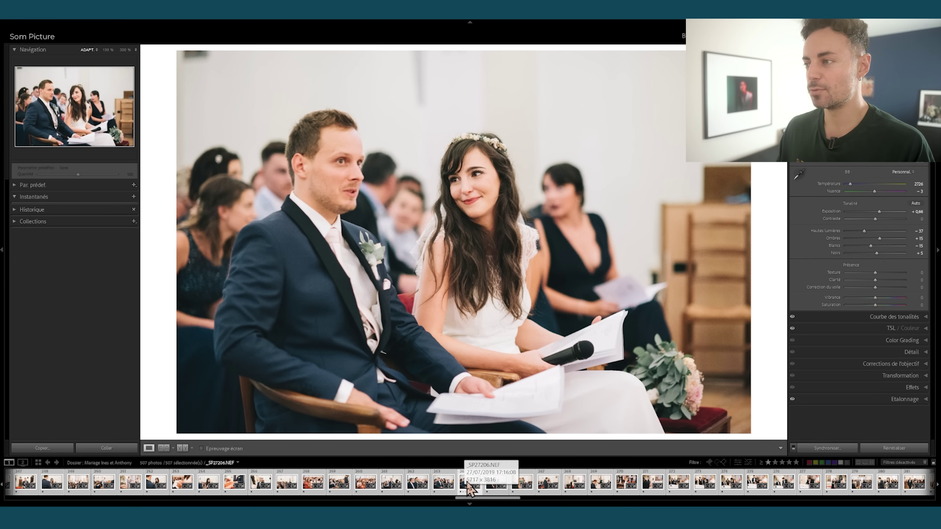
left_click(467, 493)
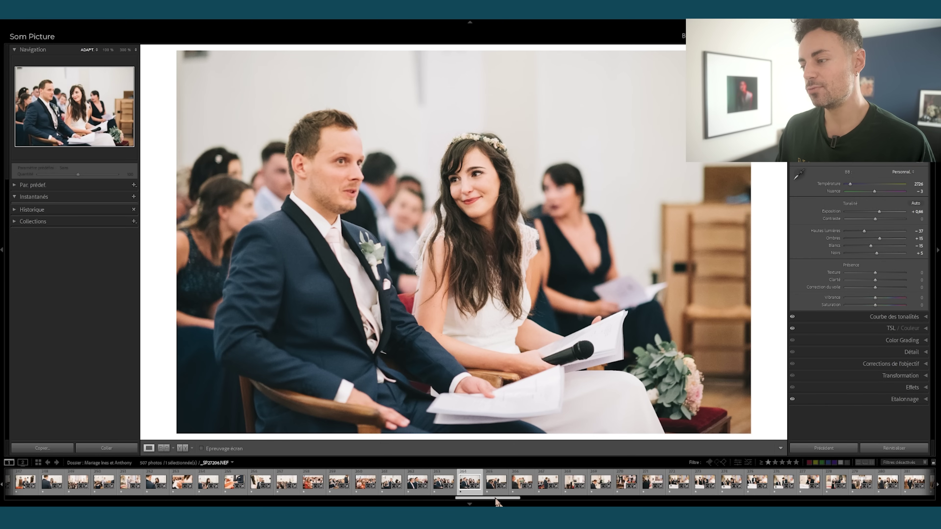
left_click_drag(496, 498, 491, 502)
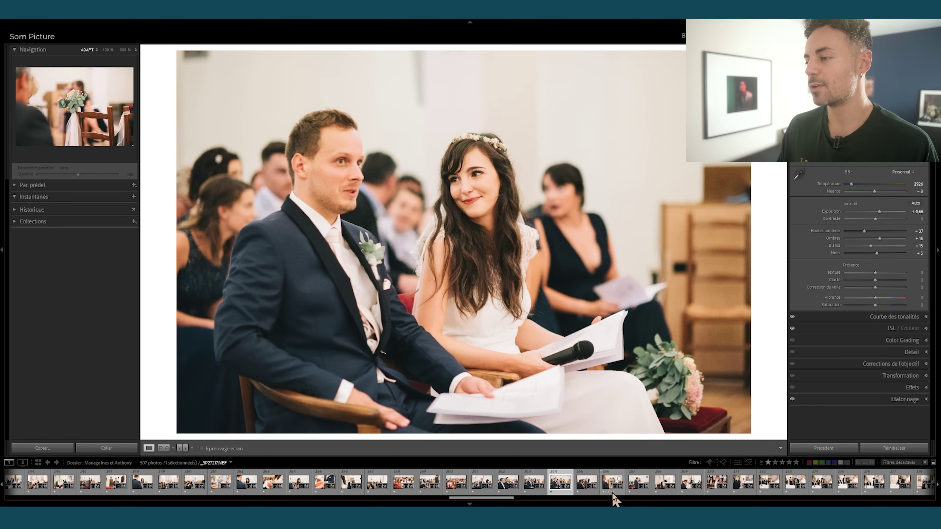
left_click(691, 481)
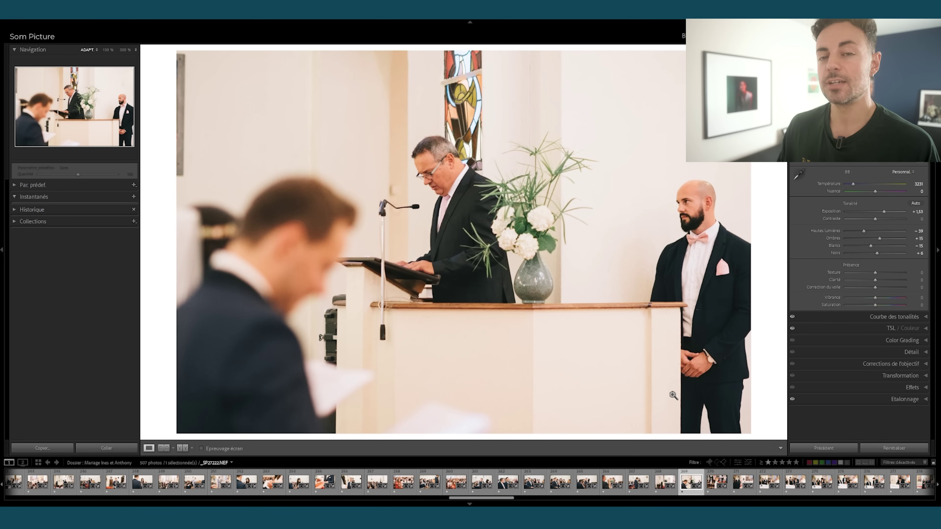